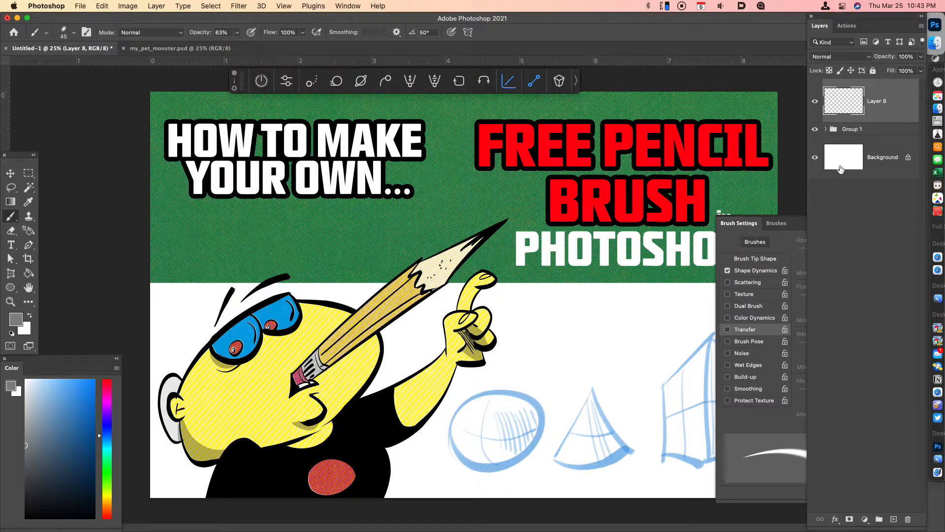
Hide Group 1 and select the (M) soft round pressure-opacity brush preset listed directly above KMS Blue Pencil.
left_click(815, 129)
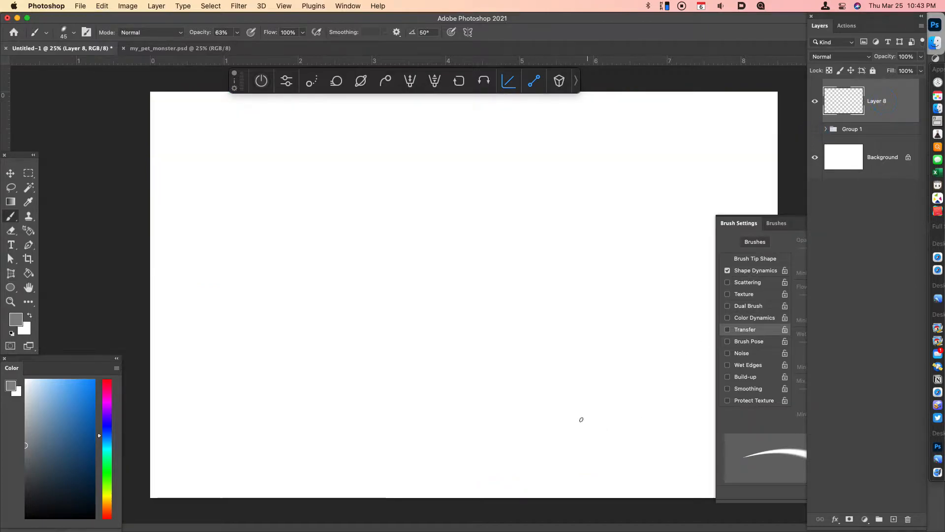
left_click(47, 33)
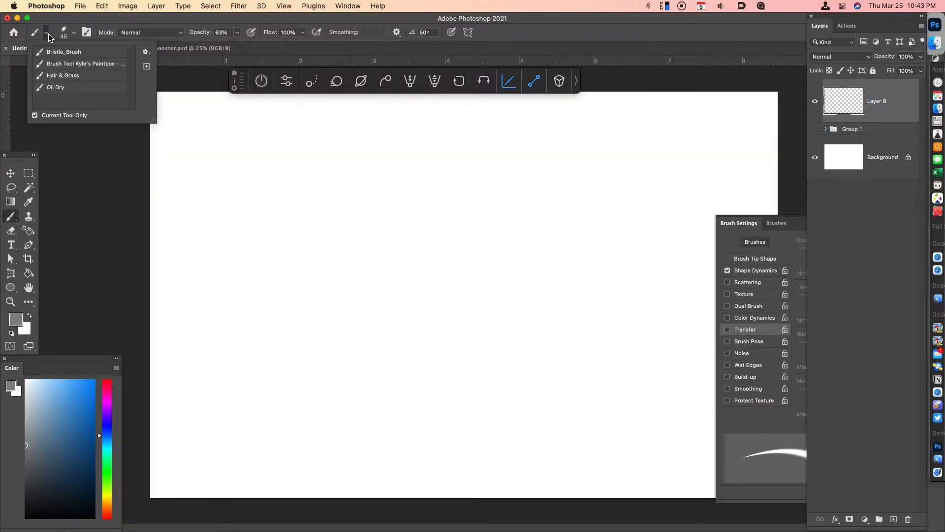
left_click(78, 35)
left_click(75, 35)
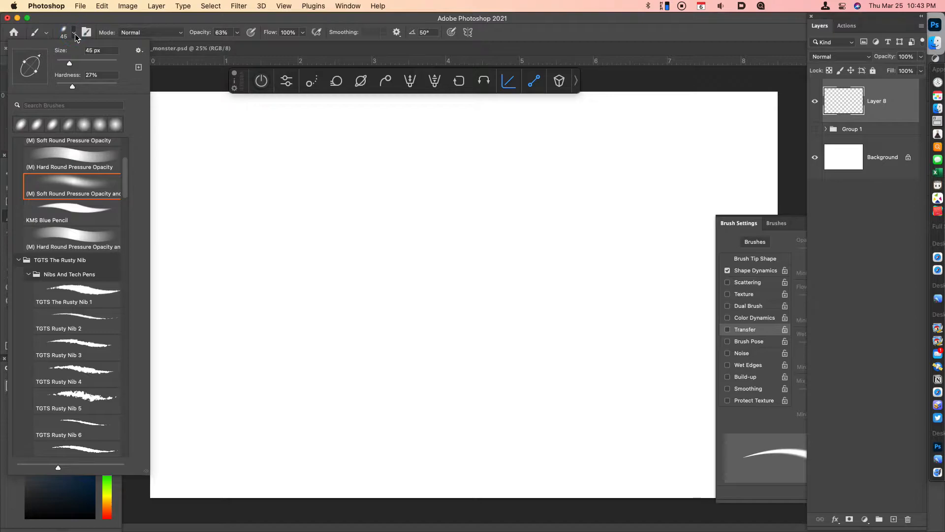
left_click(72, 185)
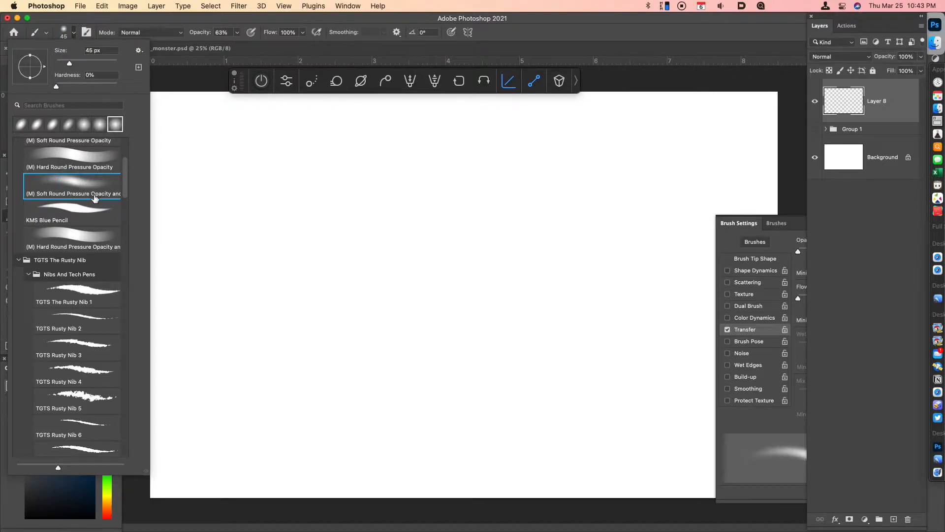
Set the brush opacity to 100% and paint a small test ring near the middle of the canvas.
left_click(238, 33)
left_click_drag(238, 45, 254, 45)
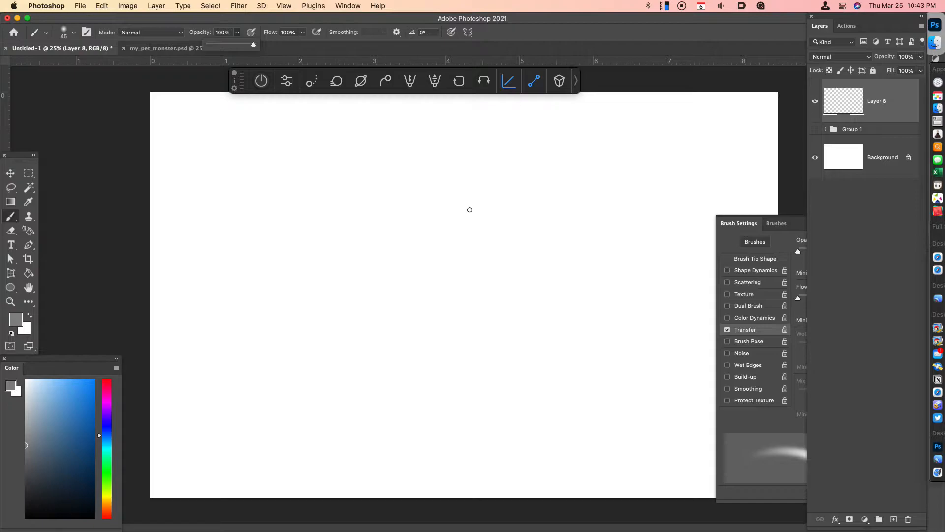
mouse_move(433, 284)
left_mouse_down()
mouse_move(458, 261)
mouse_move(432, 287)
mouse_move(453, 273)
left_mouse_up()
Enlarge the brush to 125 px and paint two thick, soft test rings beside the first one.
key("bracketright")
key("bracketright")
key("bracketright")
key("bracketright")
key("bracketright")
key("bracketright")
key("bracketright")
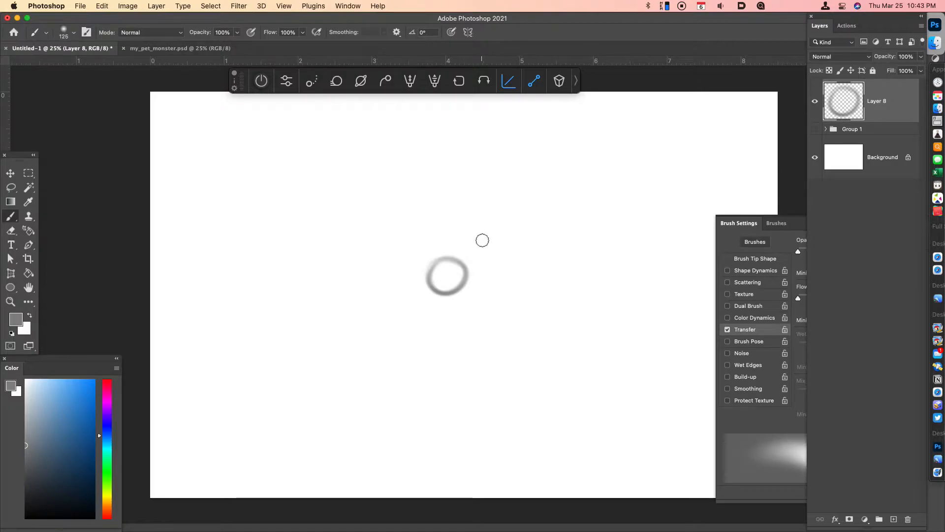
left_click_drag(479, 253, 472, 237)
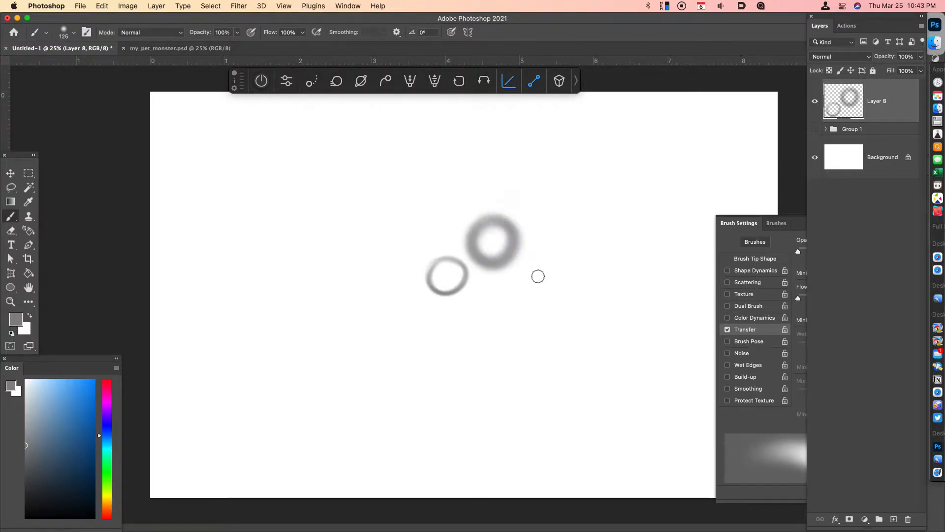
mouse_move(487, 319)
left_mouse_down()
mouse_move(496, 326)
mouse_move(485, 312)
left_mouse_up()
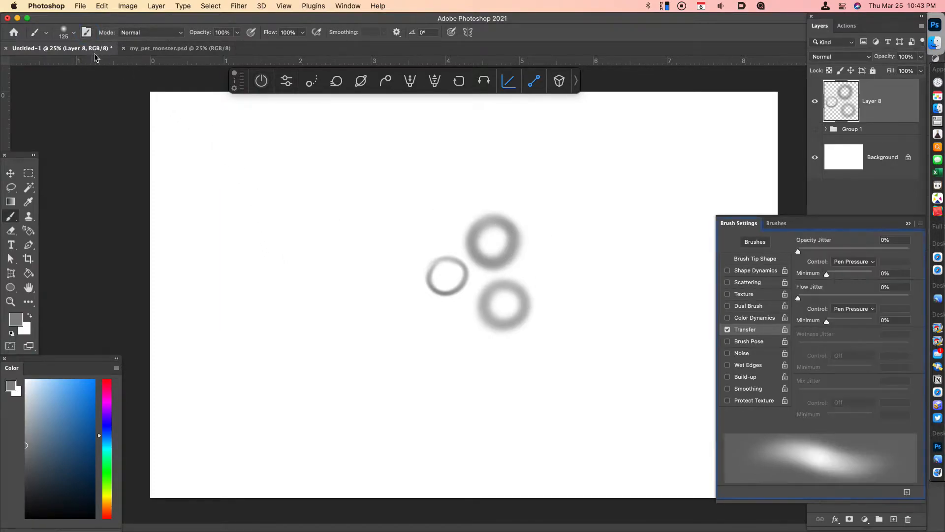
Enable Shape Dynamics with Size Jitter controlled by Pen Pressure, and draw a test circle in the canvas's upper-right area.
left_click(770, 274)
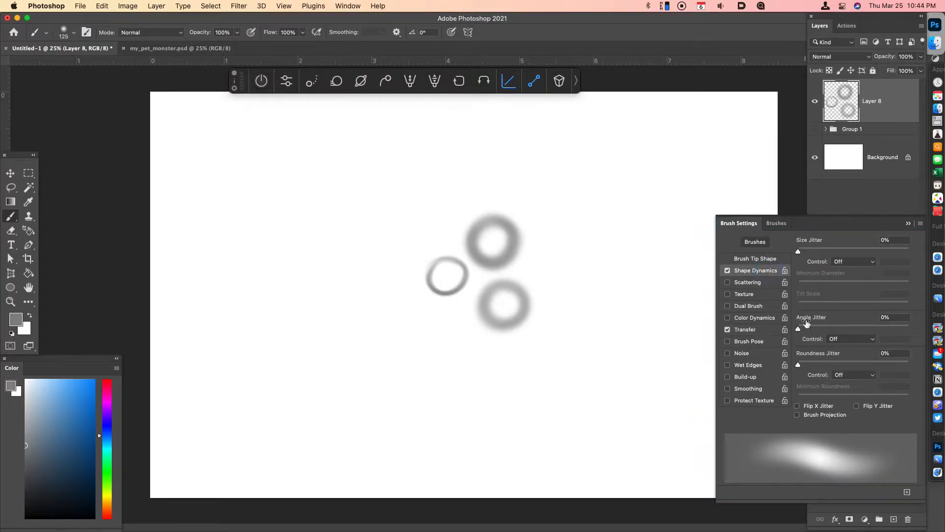
left_click_drag(840, 227, 694, 227)
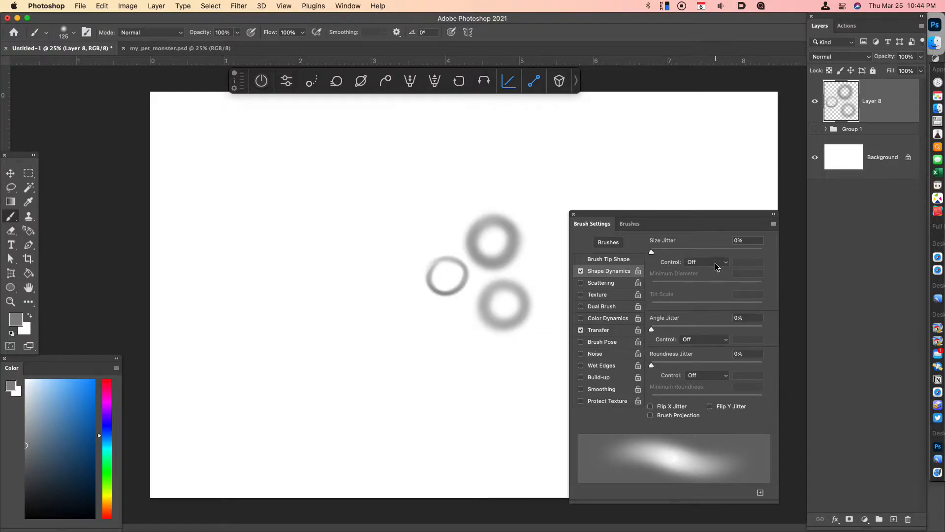
left_click(717, 267)
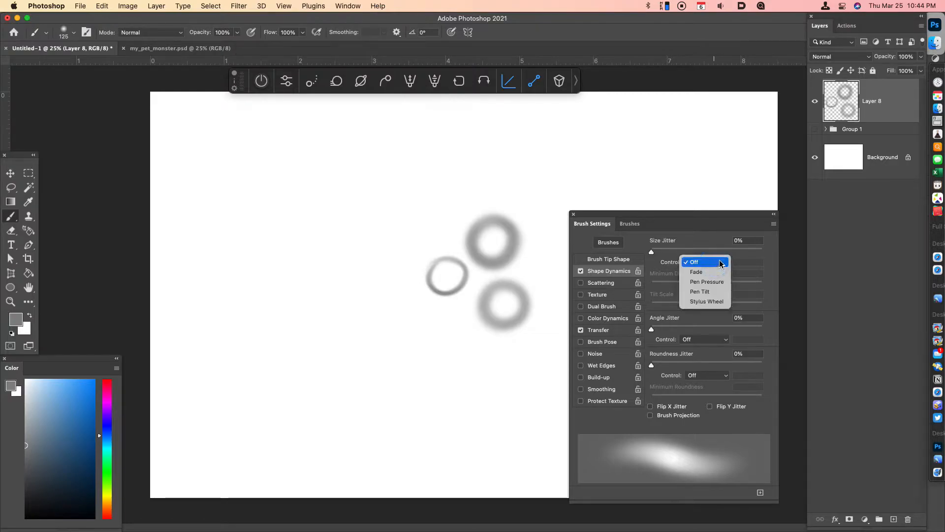
left_click(714, 285)
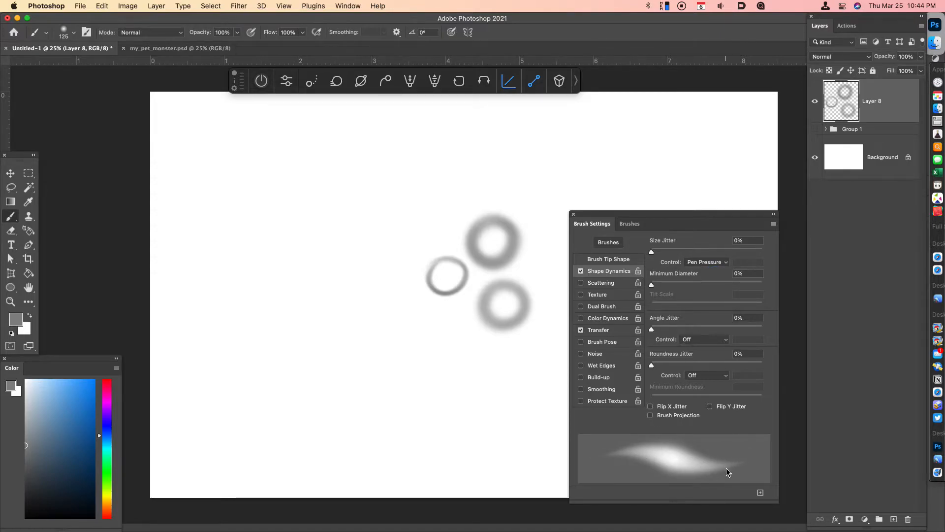
mouse_move(630, 178)
left_mouse_down()
mouse_move(655, 186)
mouse_move(645, 187)
left_mouse_up()
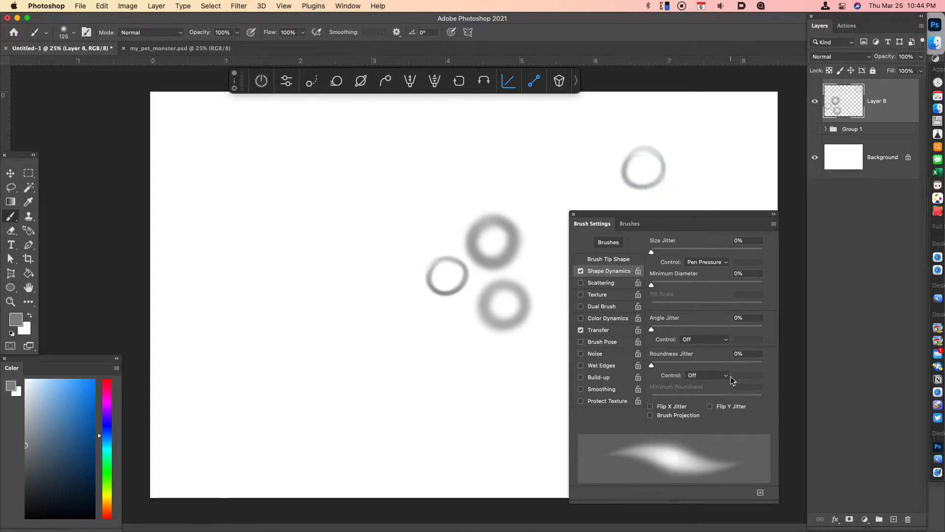
Disable Transfer for the brush and draw three test circles around the upper-right one.
left_click(581, 330)
mouse_move(697, 185)
left_mouse_down()
mouse_move(703, 173)
mouse_move(714, 177)
mouse_move(694, 178)
left_mouse_up()
left_click_drag(680, 140, 684, 113)
left_click_drag(620, 144, 609, 126)
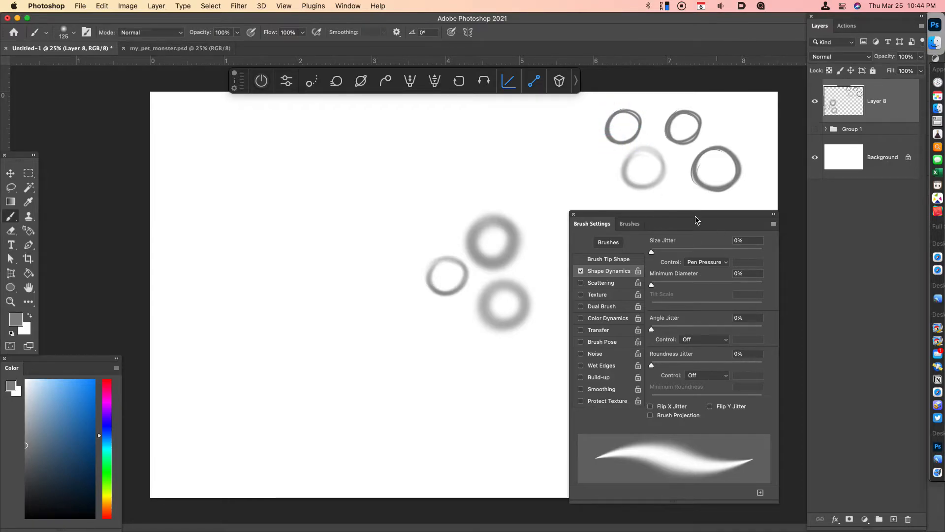
Set the brush tip angle to 50° and draw a test circle beside the existing group of circles.
left_click(619, 260)
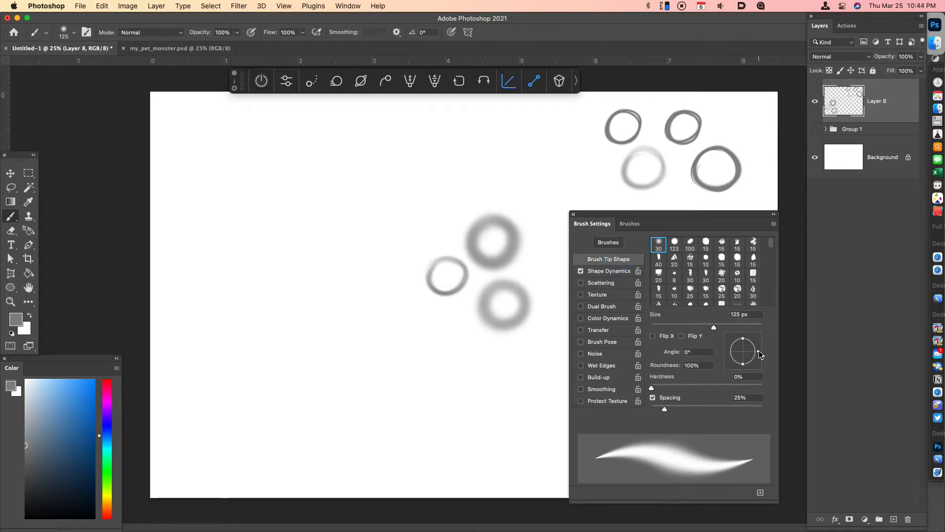
left_click_drag(758, 356, 757, 339)
left_click_drag(553, 165, 562, 162)
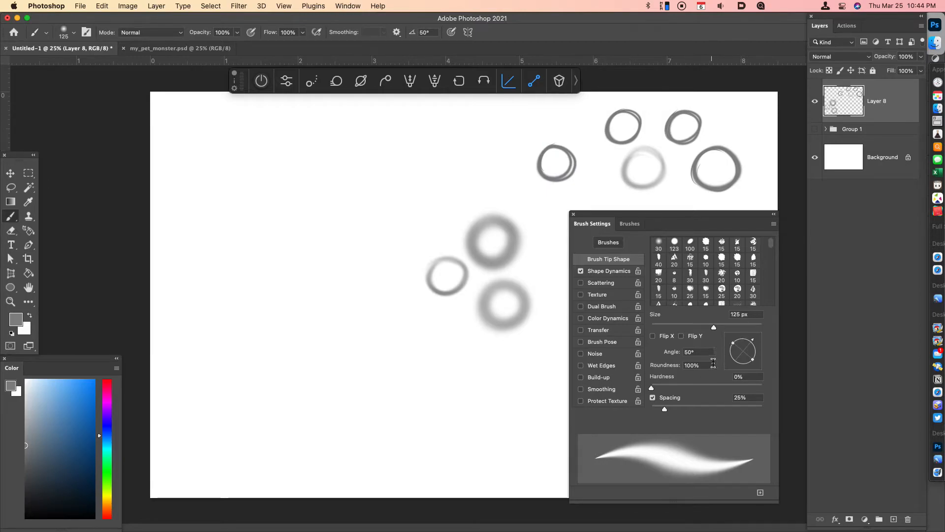
Set the brush tip roundness to 55% and test it with a circle and hatching strokes in two opposing directions.
left_click_drag(753, 360, 748, 360)
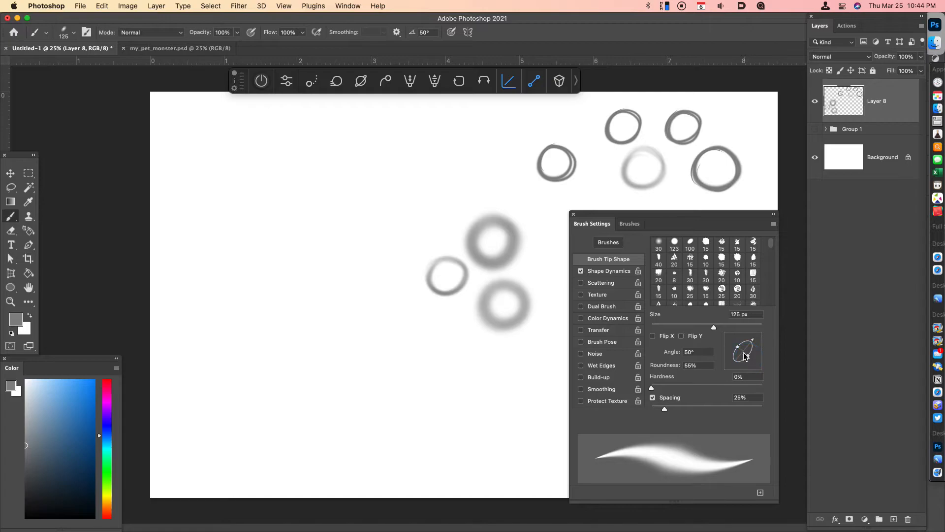
mouse_move(486, 186)
left_mouse_down()
mouse_move(496, 169)
mouse_move(480, 148)
left_mouse_up()
mouse_move(527, 191)
left_mouse_down()
mouse_move(545, 249)
mouse_move(528, 201)
mouse_move(540, 275)
left_mouse_up()
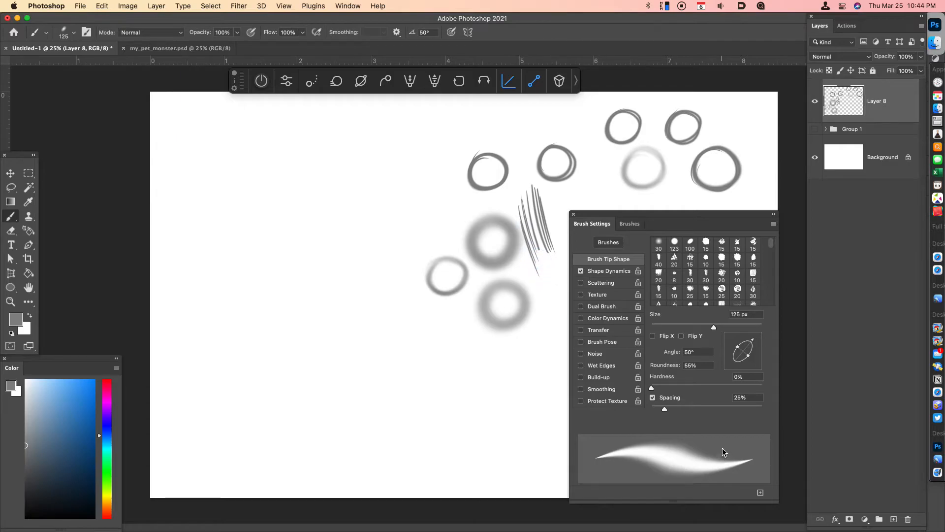
mouse_move(535, 270)
left_mouse_down()
mouse_move(555, 318)
mouse_move(541, 276)
mouse_move(557, 293)
left_mouse_up()
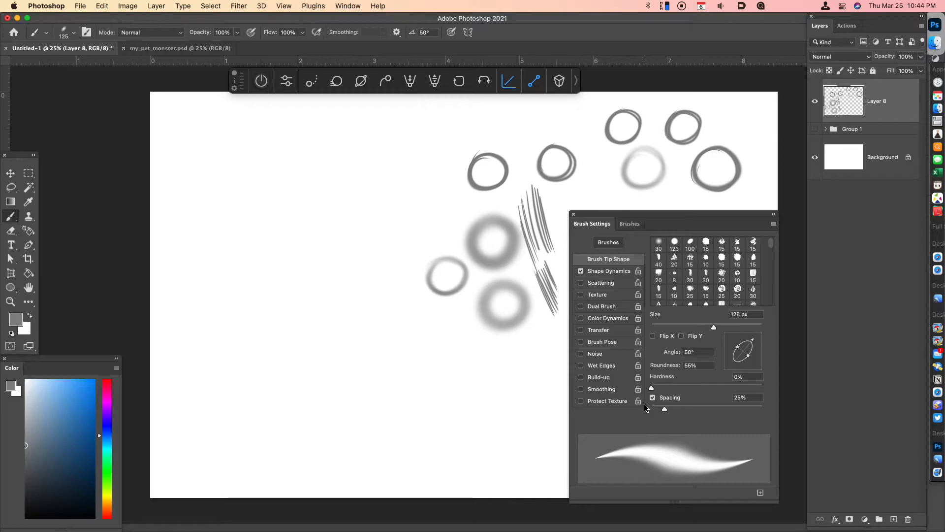
left_click_drag(546, 256, 563, 293)
left_click_drag(546, 215, 603, 153)
left_click_drag(571, 207, 651, 137)
left_click_drag(588, 190, 655, 153)
left_click_drag(613, 178, 649, 152)
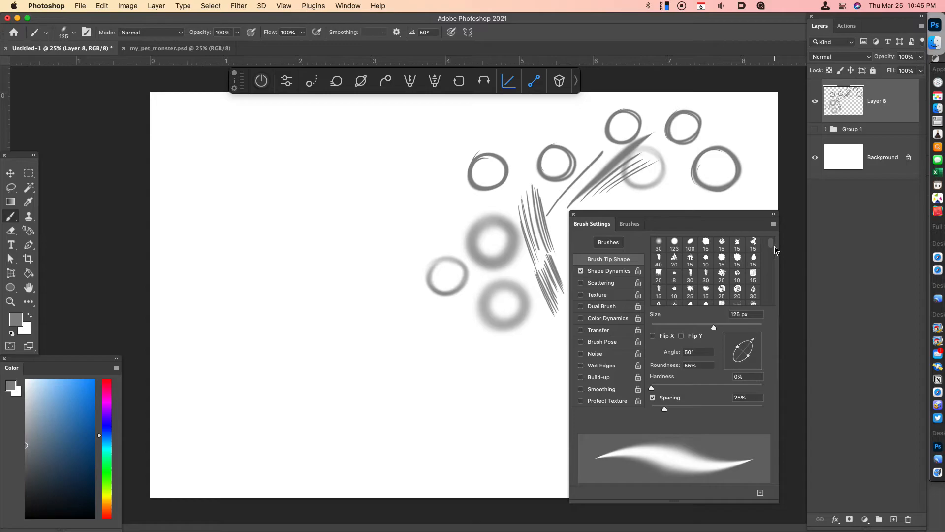
Set the brush opacity to 60% and sketch a circle with a tapered limb and a curve down to a smaller circle.
left_click(237, 33)
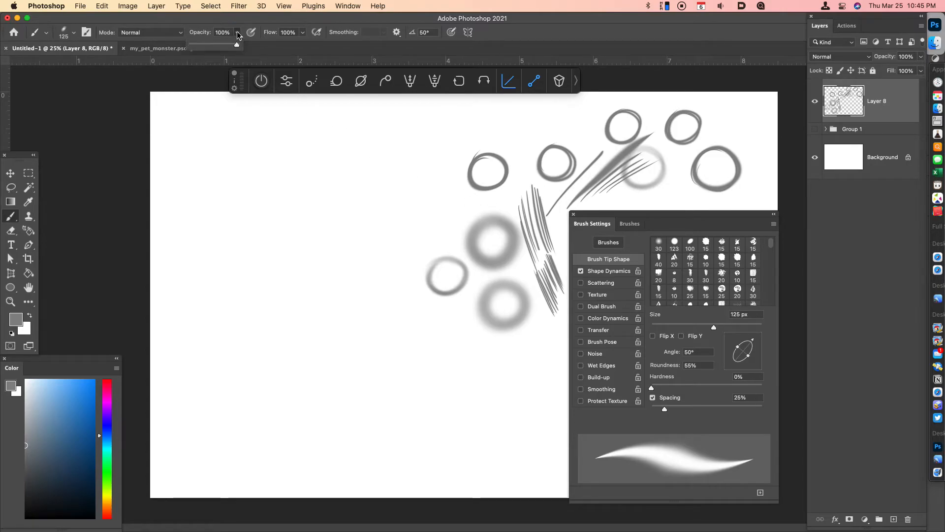
left_click_drag(236, 47, 219, 46)
mouse_move(371, 189)
left_mouse_down()
mouse_move(401, 164)
mouse_move(368, 194)
mouse_move(397, 259)
left_mouse_up()
left_click_drag(406, 170, 425, 261)
left_click_drag(393, 260, 426, 254)
mouse_move(379, 216)
left_mouse_down()
mouse_move(385, 311)
mouse_move(409, 333)
mouse_move(394, 316)
left_mouse_up()
Sketch a bulging, pillow-like form with an inner curve and small loops at its corners below the gray rings.
left_click_drag(444, 336, 468, 376)
mouse_move(443, 338)
left_mouse_down()
mouse_move(462, 367)
mouse_move(488, 327)
mouse_move(480, 415)
left_mouse_up()
left_click_drag(457, 370, 456, 411)
mouse_move(456, 407)
left_mouse_down()
mouse_move(478, 416)
mouse_move(450, 411)
mouse_move(504, 416)
left_mouse_up()
mouse_move(445, 334)
left_mouse_down()
mouse_move(429, 325)
mouse_move(495, 325)
mouse_move(461, 401)
mouse_move(458, 350)
left_mouse_up()
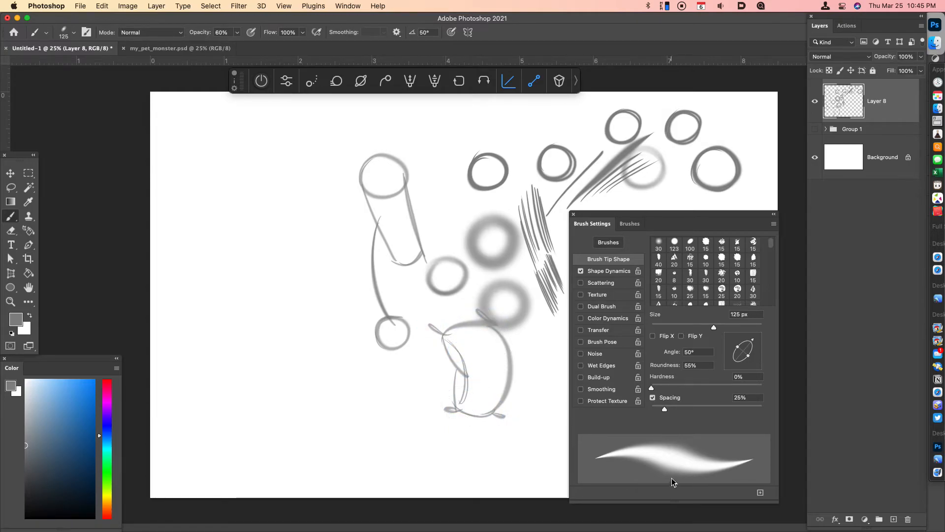
Save the current brush settings as a new brush preset named "KMS Pencil Brush".
left_click(774, 224)
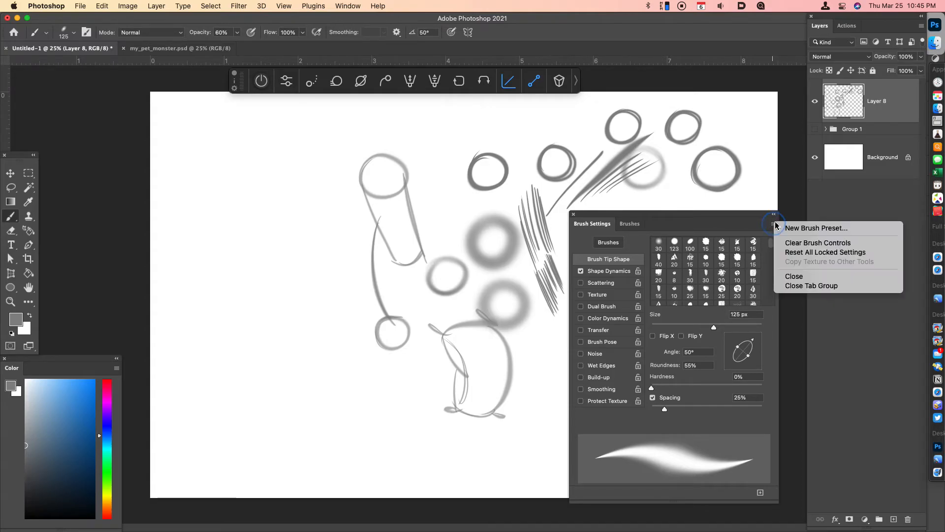
left_click(841, 230)
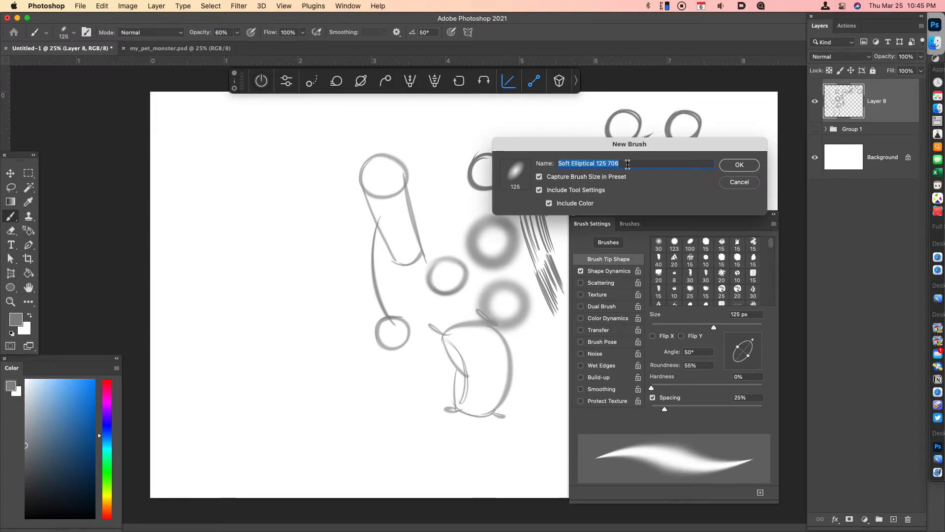
type("KMS")
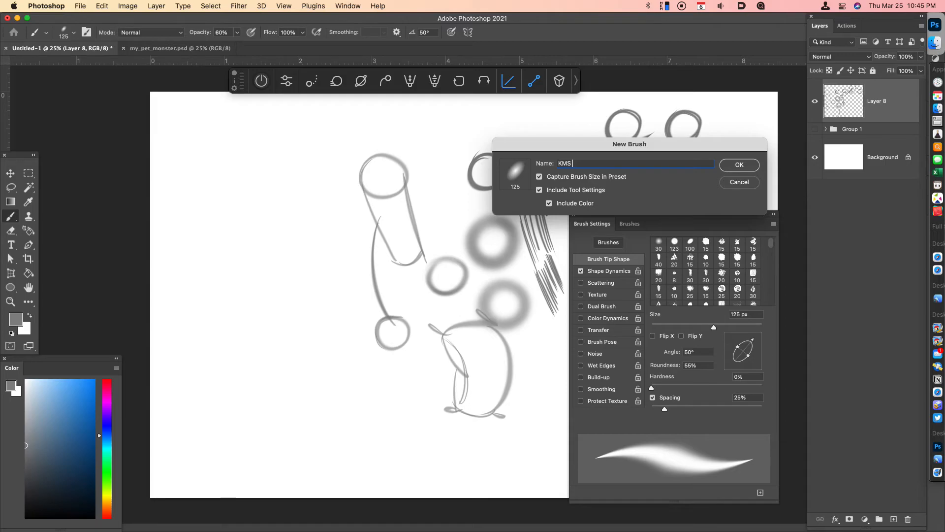
key("shift")
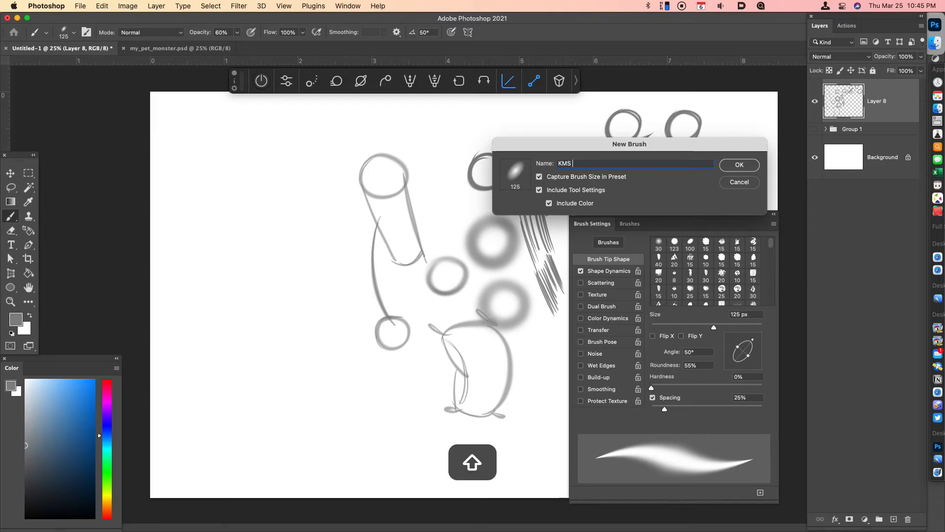
type("P")
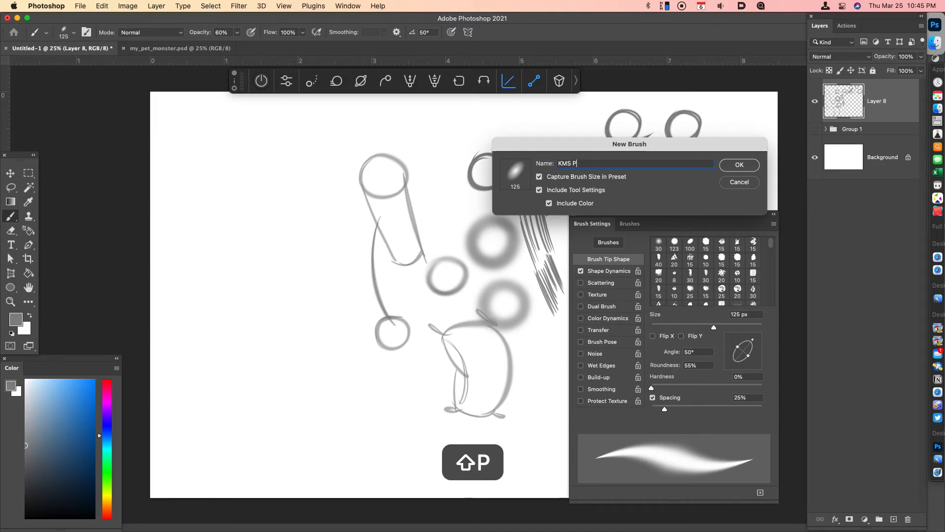
type("neill Brush")
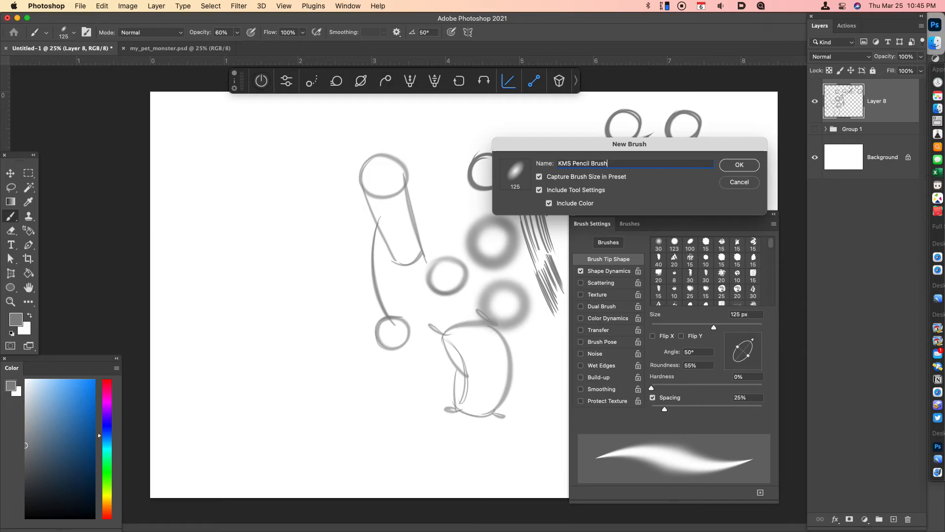
left_click(739, 164)
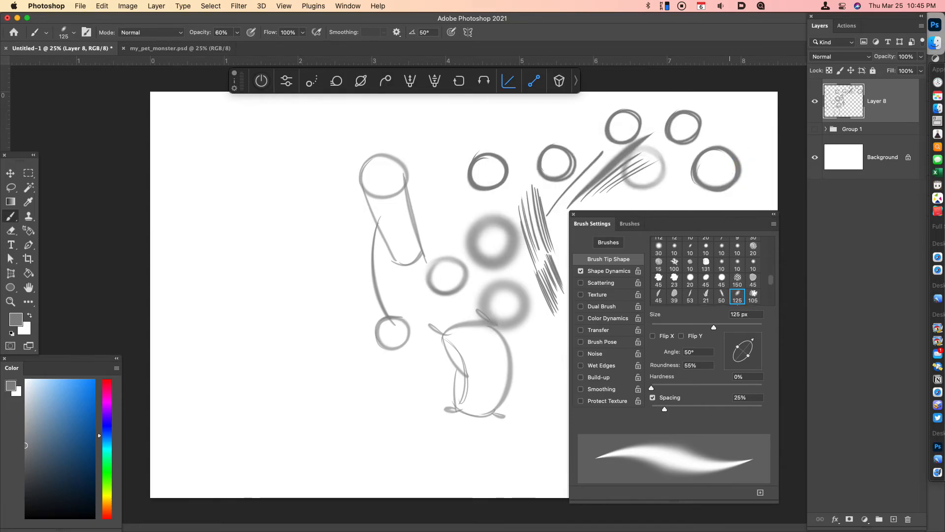
Test the saved pencil brush with a gray circle, then switch the foreground color to blue and draw another circle.
mouse_move(433, 139)
left_mouse_down()
mouse_move(420, 163)
mouse_move(451, 153)
left_mouse_up()
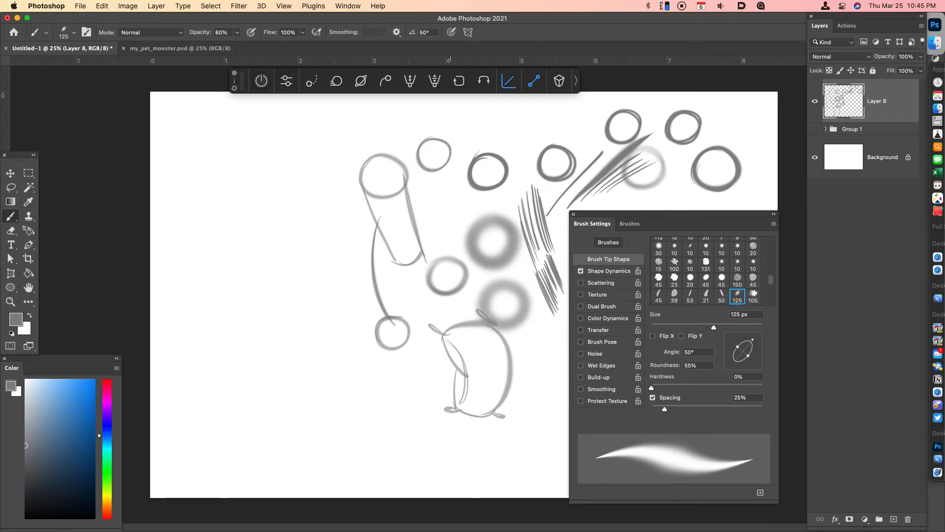
left_click(70, 396)
mouse_move(315, 299)
left_mouse_down()
mouse_move(295, 316)
mouse_move(322, 307)
mouse_move(310, 298)
left_mouse_up()
Change the foreground color to red and sketch a circle with a tapered cylinder extending down toward the blue circle.
left_click_drag(106, 516, 107, 498)
left_click_drag(69, 396, 83, 393)
left_click_drag(107, 498, 107, 518)
mouse_move(266, 227)
left_mouse_down()
mouse_move(289, 234)
mouse_move(265, 226)
mouse_move(308, 291)
left_mouse_up()
left_click_drag(266, 258, 311, 293)
left_click_drag(289, 226, 326, 279)
left_click_drag(326, 278, 302, 292)
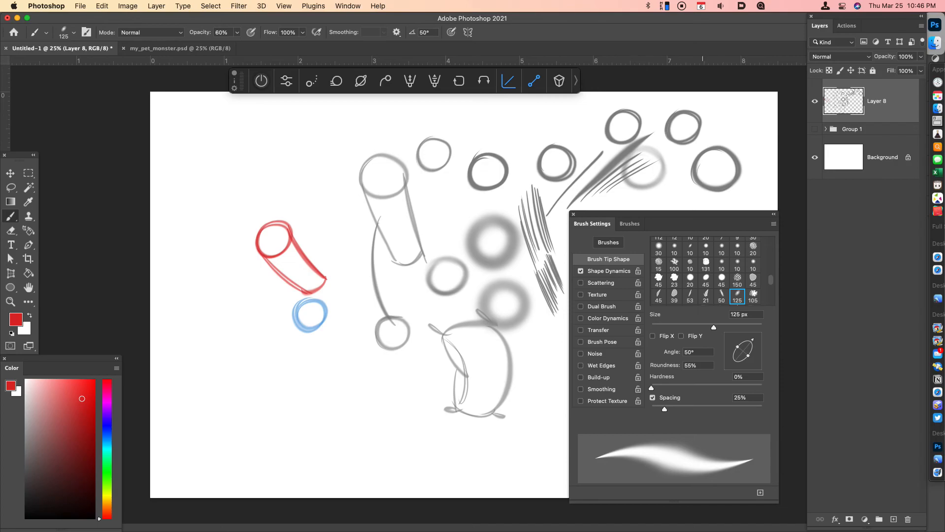